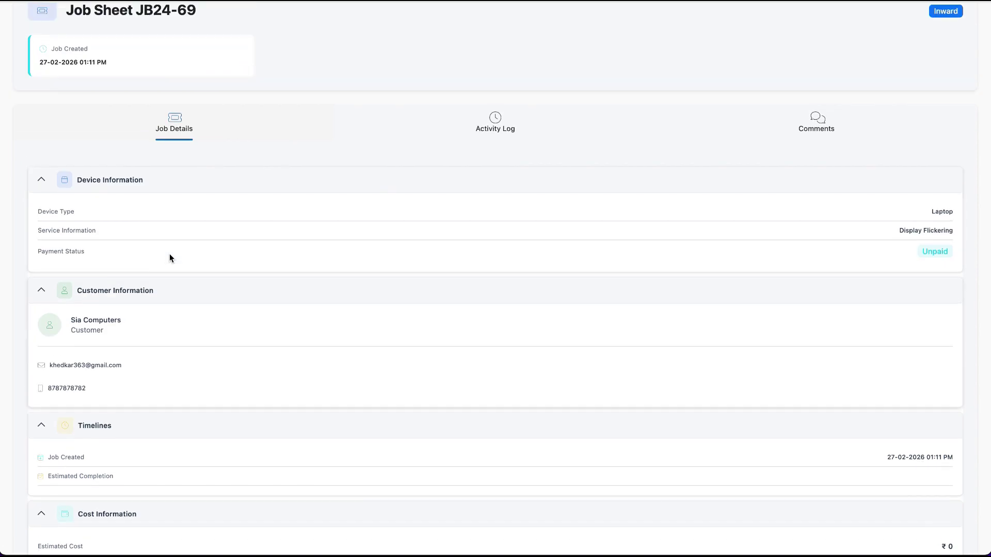
- Review job JB24-69's Activity Log and Comments tabs
left_click(505, 187)
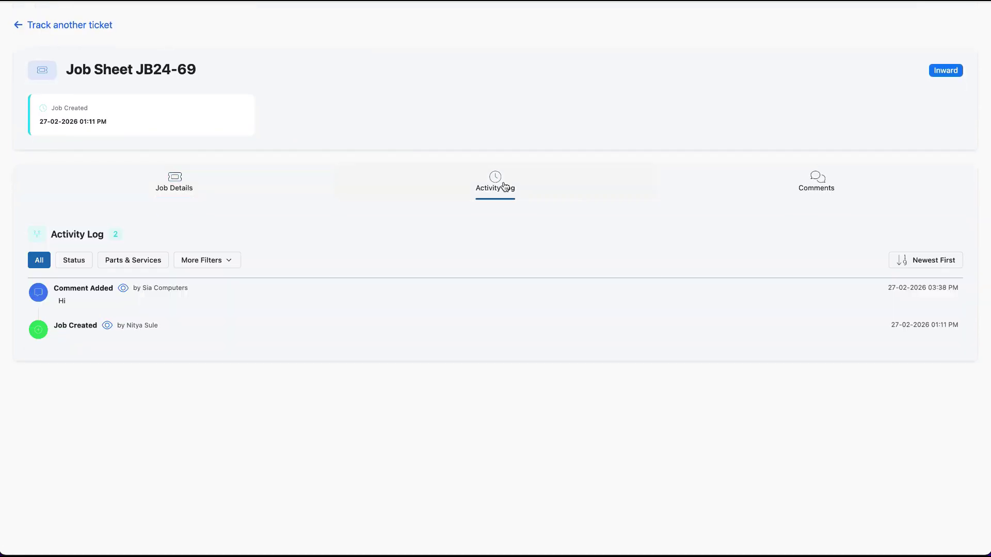
left_click(816, 178)
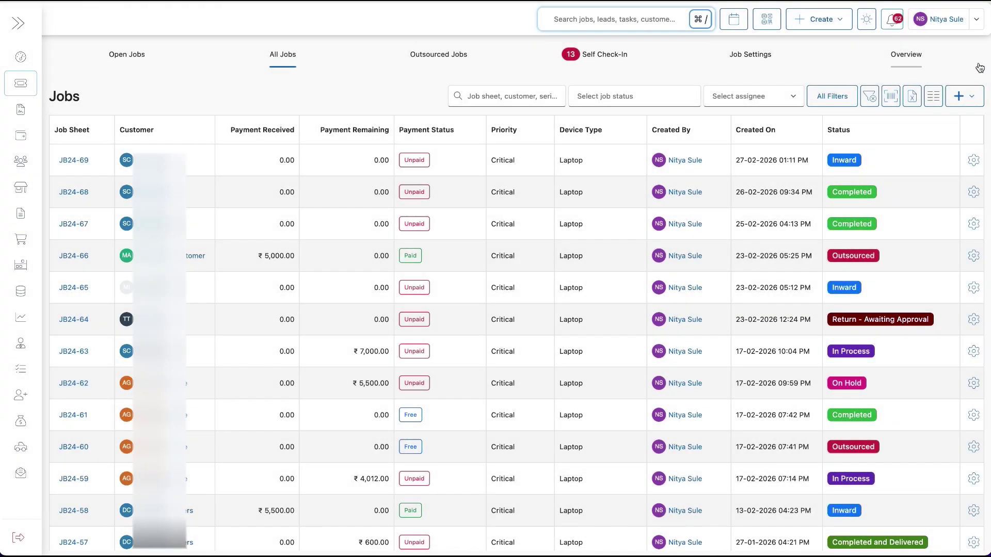
- Turn on Enable Two-Factor Authentication in Business Settings' General Settings and save
left_click(973, 20)
left_click(940, 71)
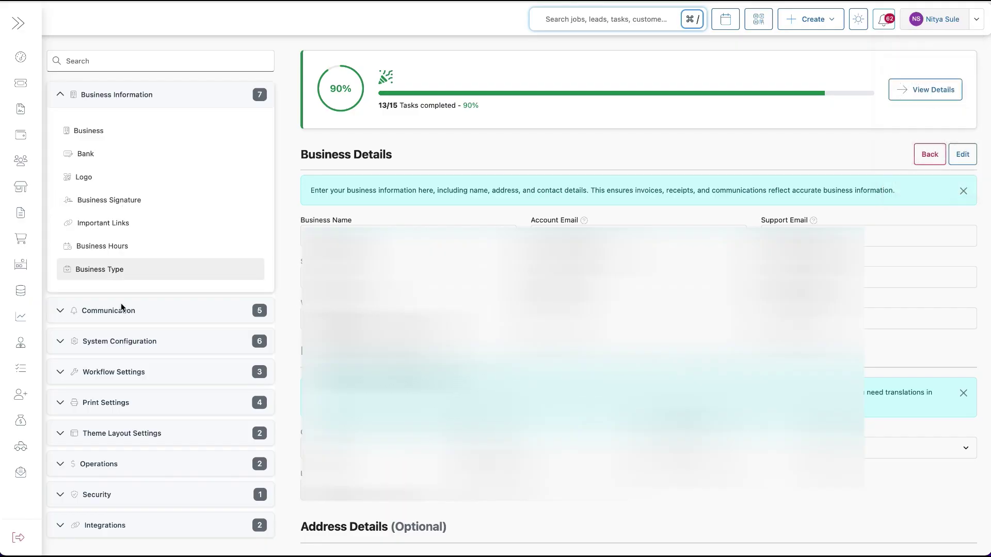
left_click(124, 341)
left_click(106, 217)
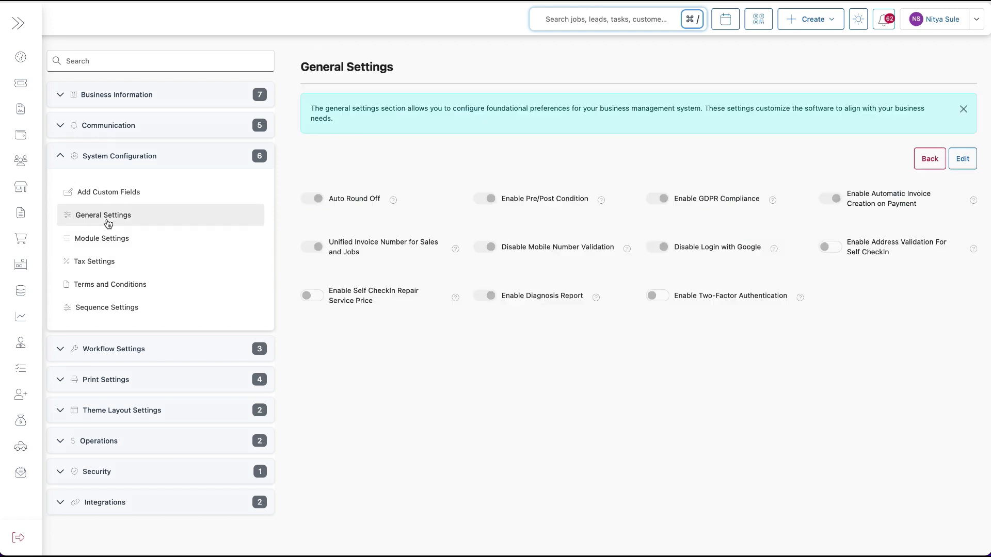
left_click(963, 160)
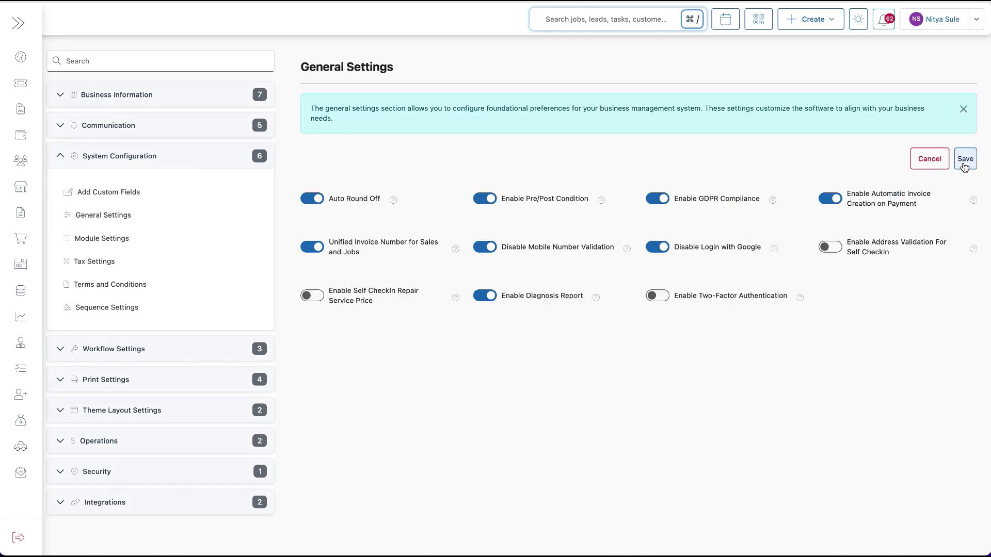
left_click(659, 297)
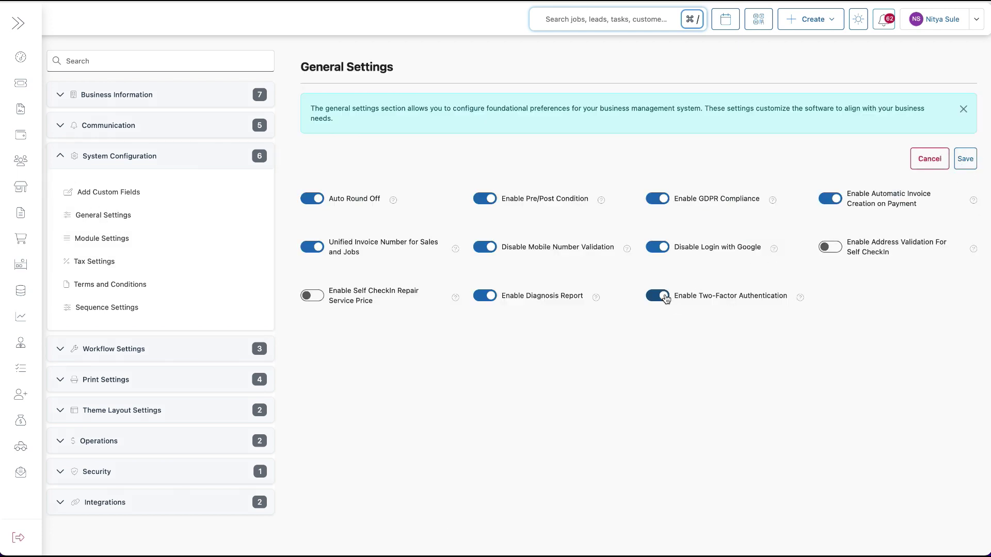
left_click(965, 159)
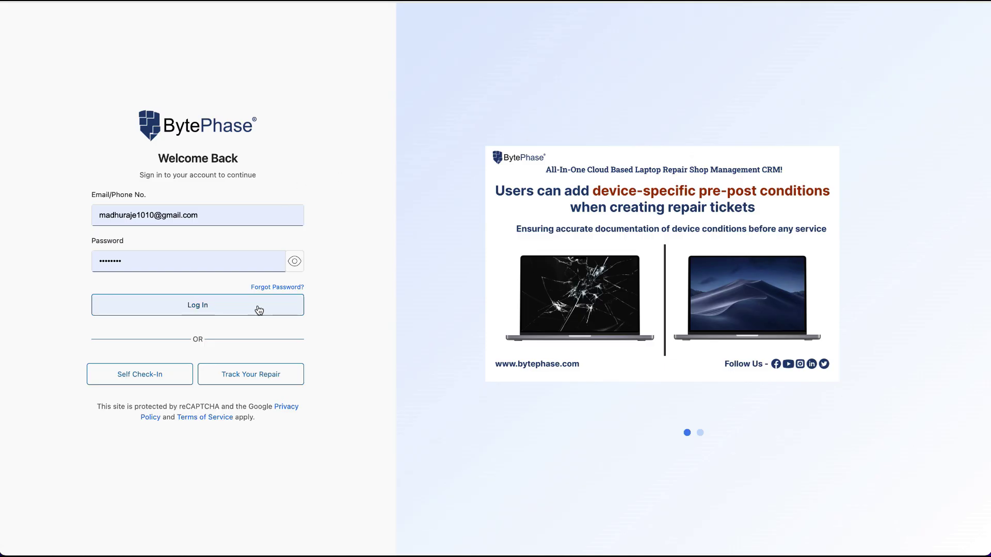
- Log in and pass the check with the six-digit authenticator code
left_click(259, 310)
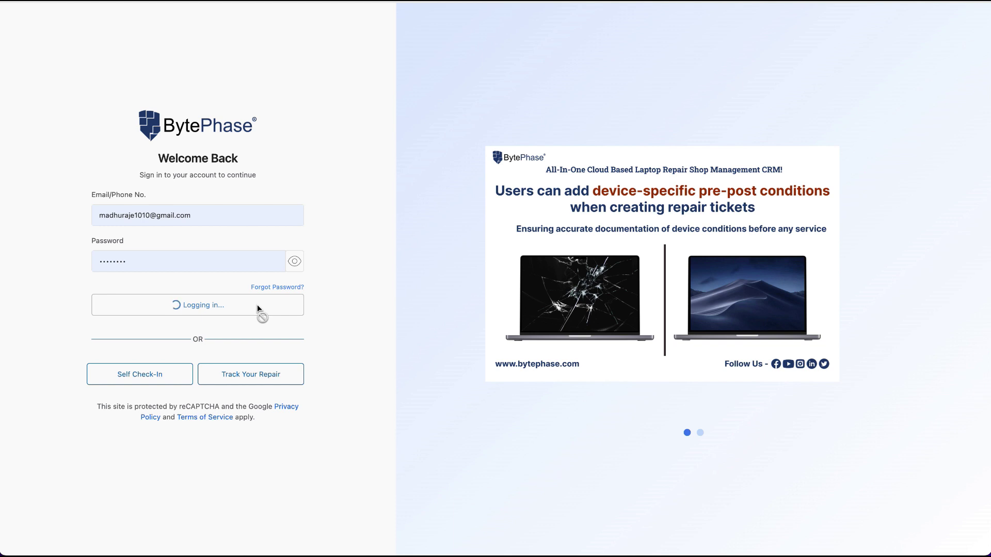
left_click(120, 288)
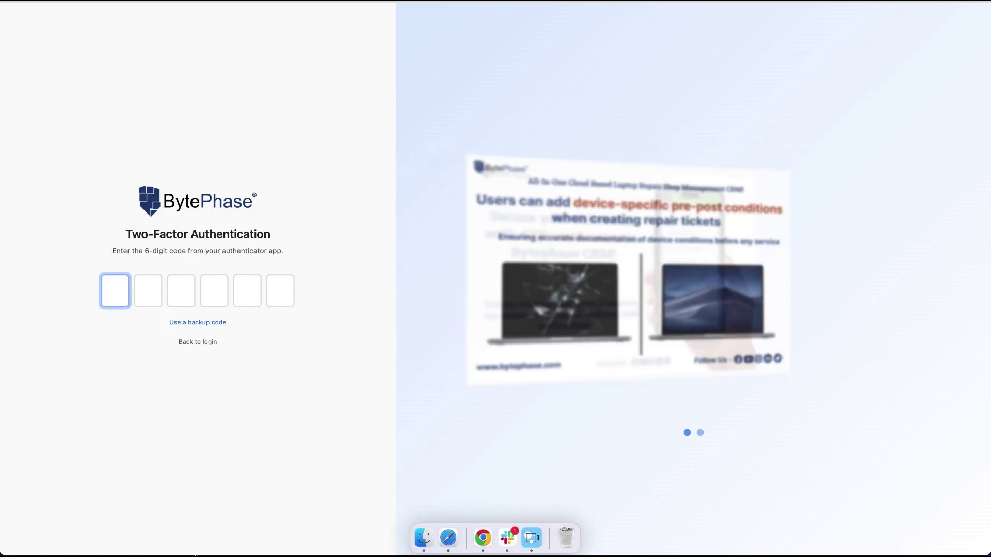
type("843")
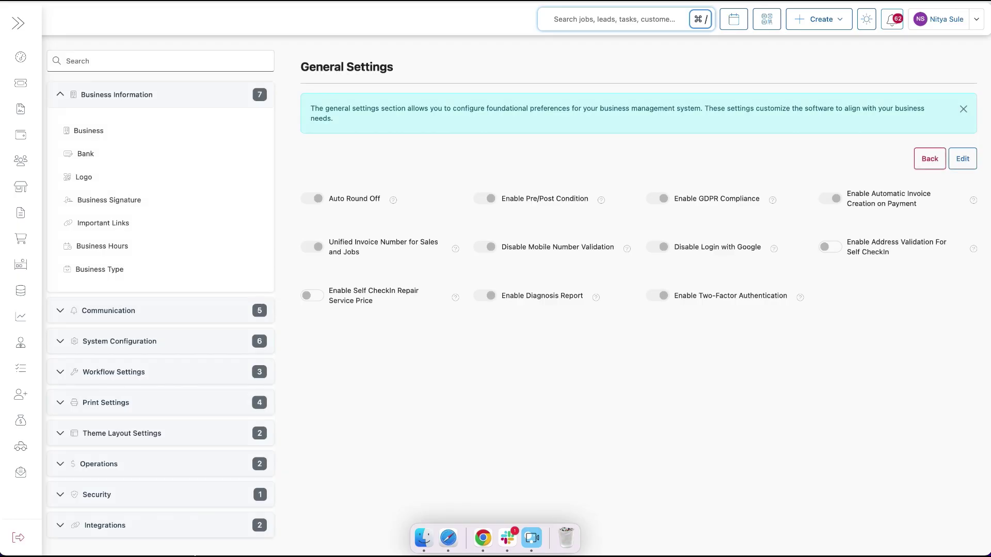
- Go to Jobs > All Jobs to show the job sheet list
left_click(21, 83)
left_click(285, 54)
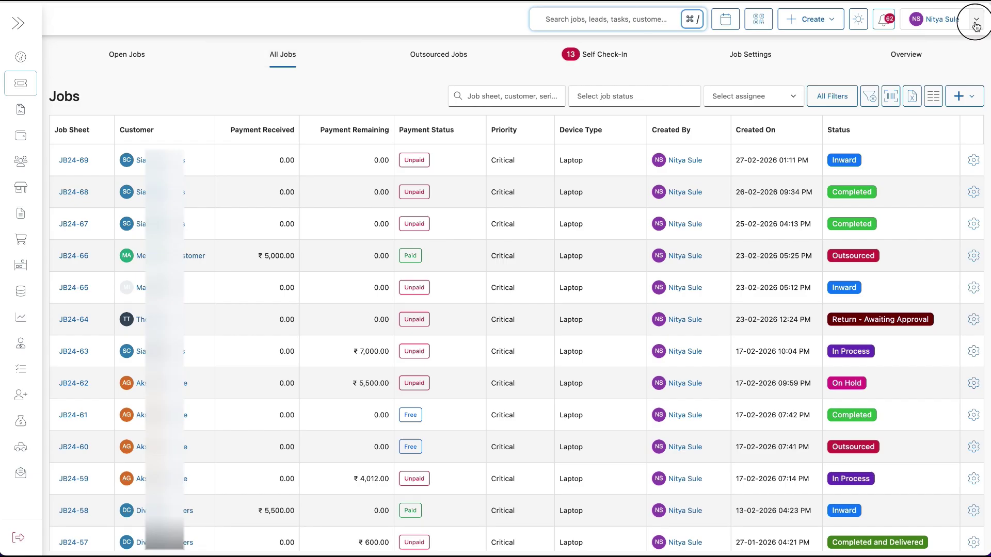
left_click(976, 22)
- Disable the account's two-factor authentication under Security, confirming with the account password
left_click(926, 63)
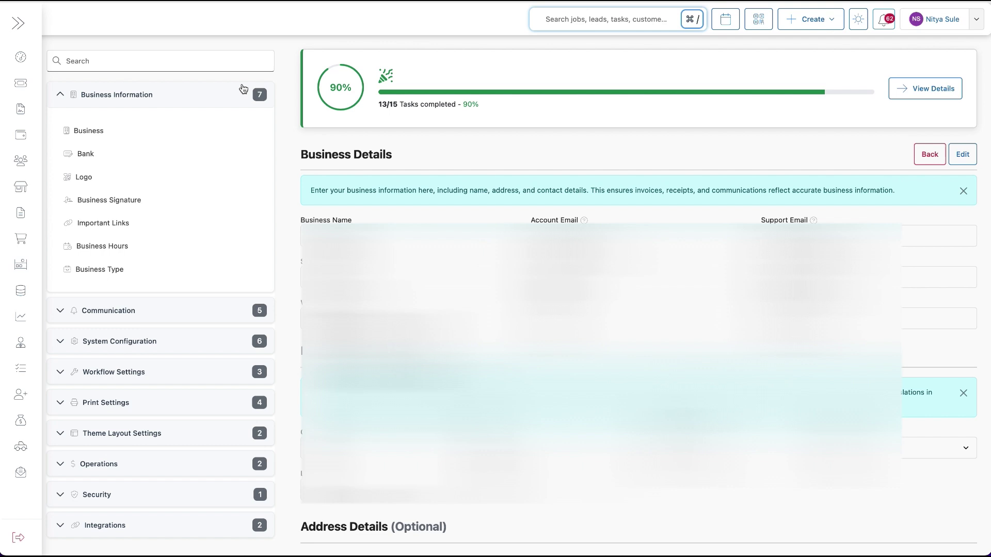
left_click(117, 495)
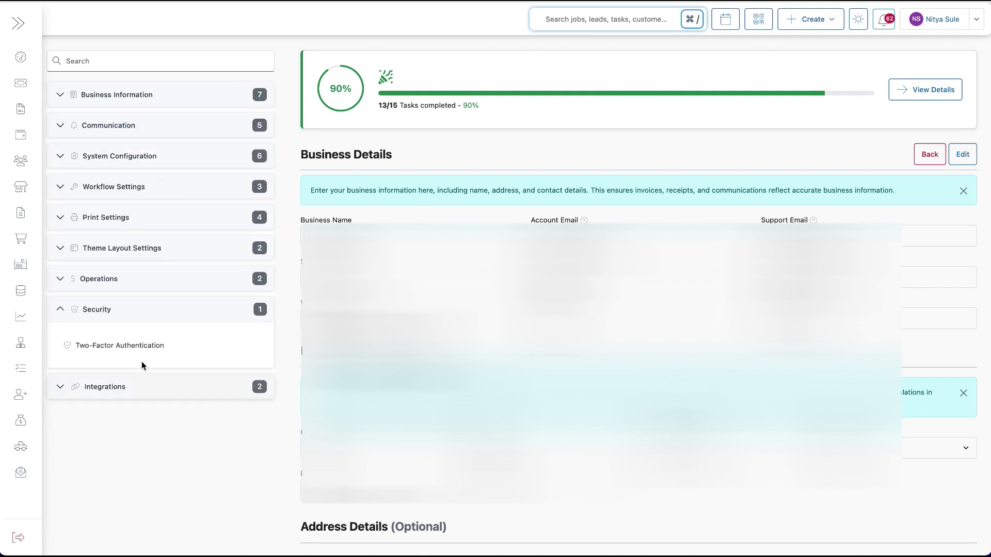
left_click(135, 346)
left_click(937, 133)
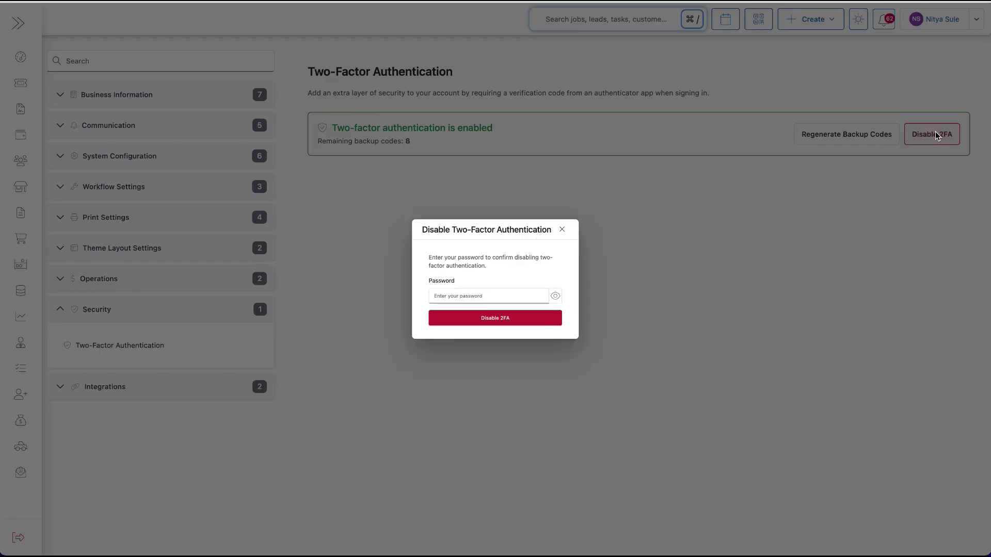
left_click(473, 300)
type("••")
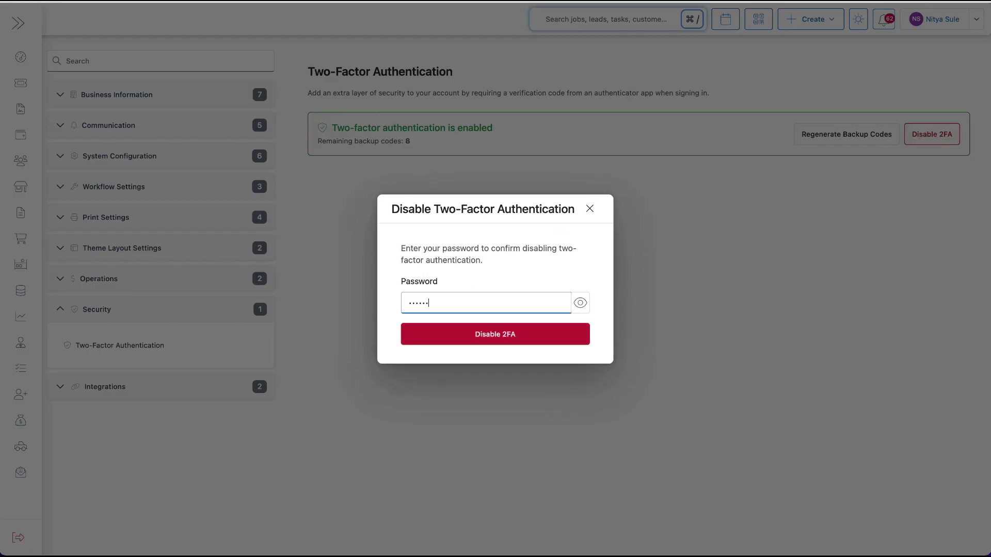
type("••••••")
left_click(494, 334)
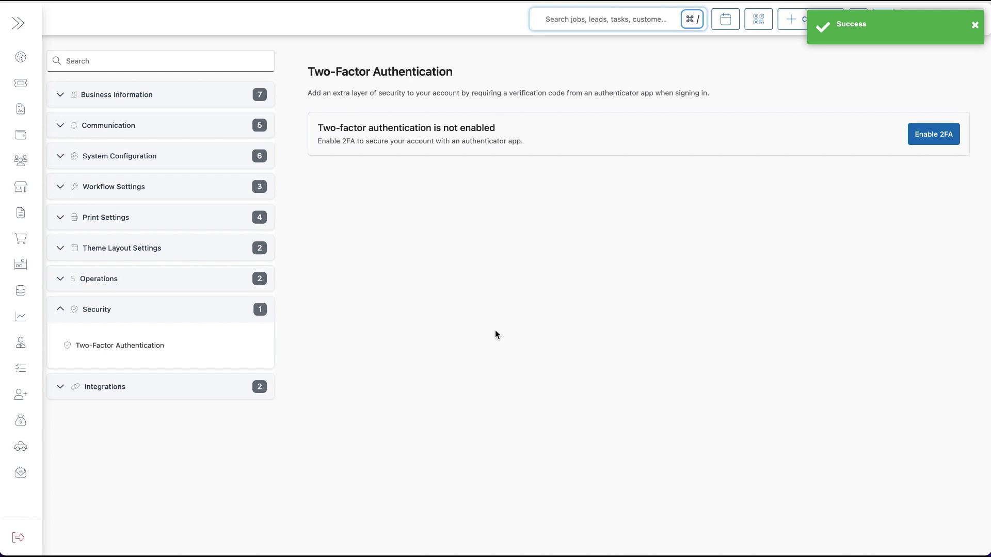
- Switch Two-Factor Authentication off in General Settings and save
left_click(86, 167)
left_click(93, 222)
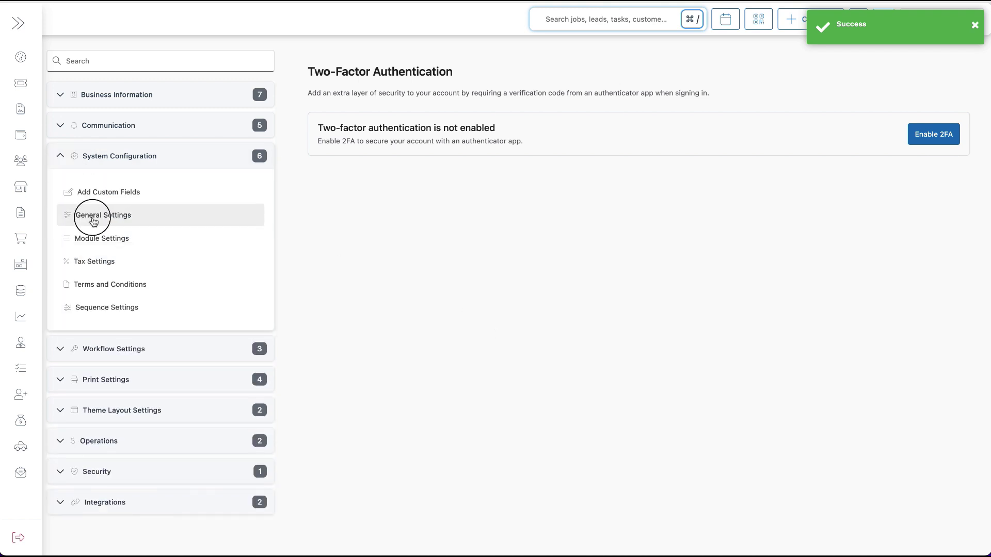
left_click(962, 160)
left_click(664, 300)
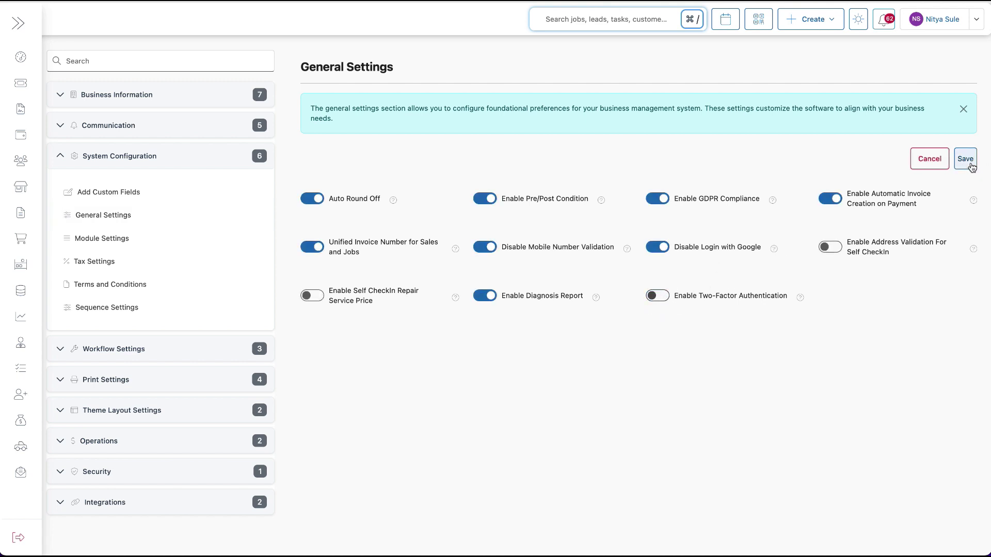
left_click(969, 162)
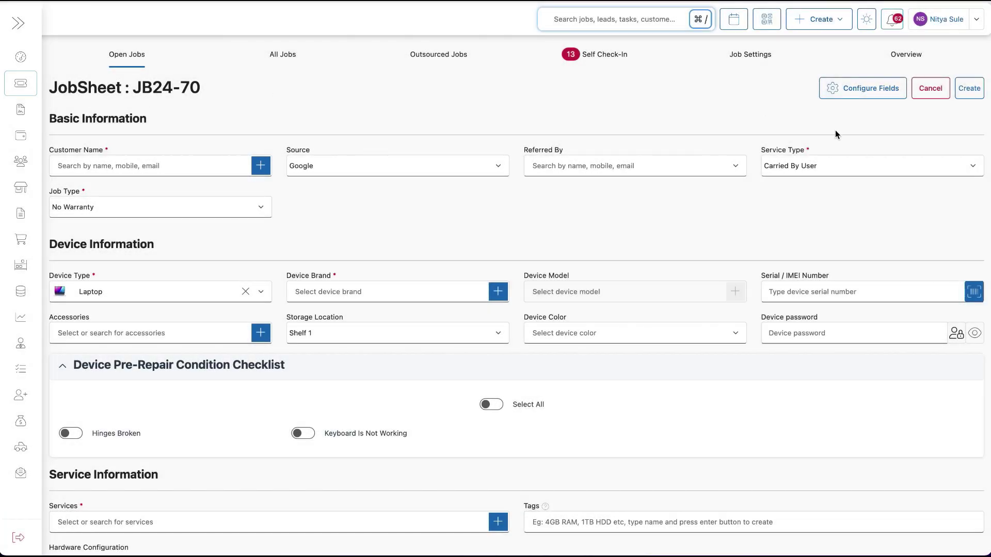
- In Field Configuration, hide Source, Referred By, Device Model, Serial / IMEI Number and Accessories
left_click(845, 88)
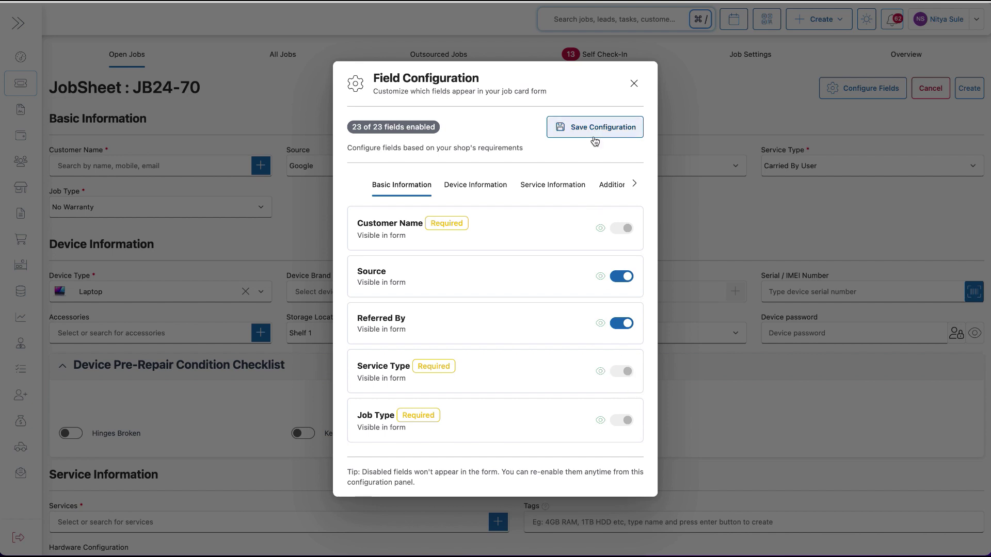
left_click(622, 276)
left_click(623, 323)
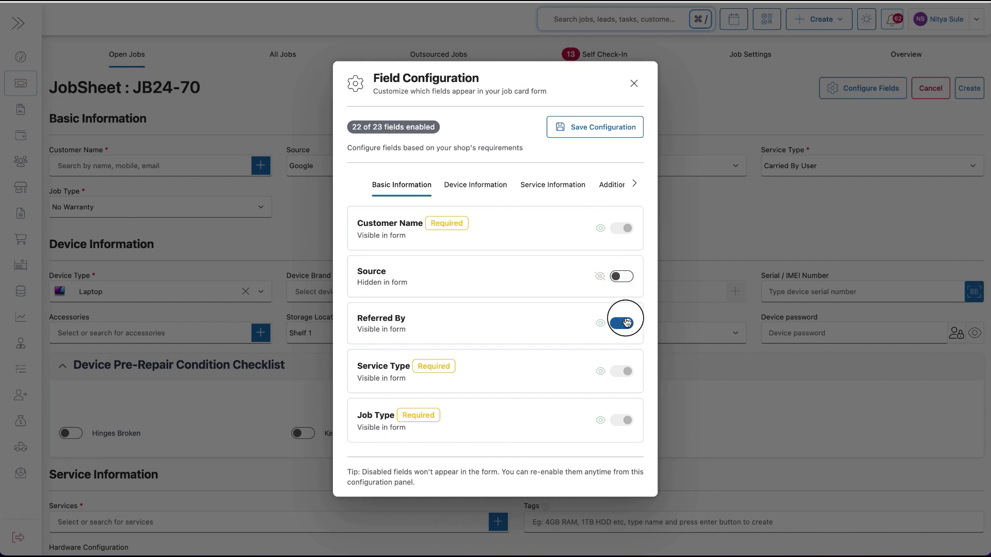
left_click(464, 190)
left_click(621, 325)
left_click(621, 369)
left_click(621, 416)
- Hide Tags, Hardware Configuration, Initial Quotation, Due Date, Dealer Job ID and Terms and Conditions
left_click(532, 182)
left_click(622, 302)
left_click(622, 349)
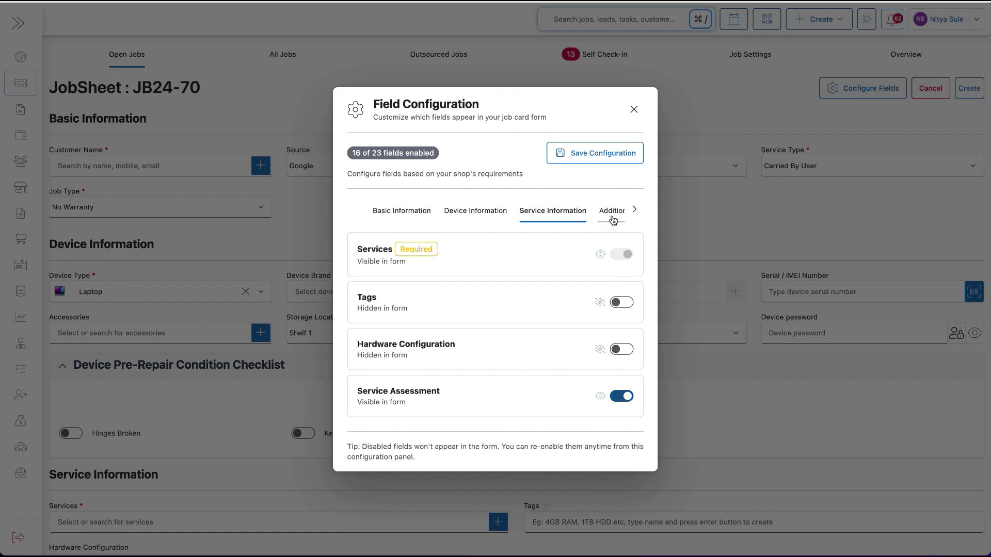
left_click(613, 219)
left_click(622, 322)
left_click(621, 370)
left_click(622, 417)
scroll(627, 416, "down", 2)
left_click(622, 425)
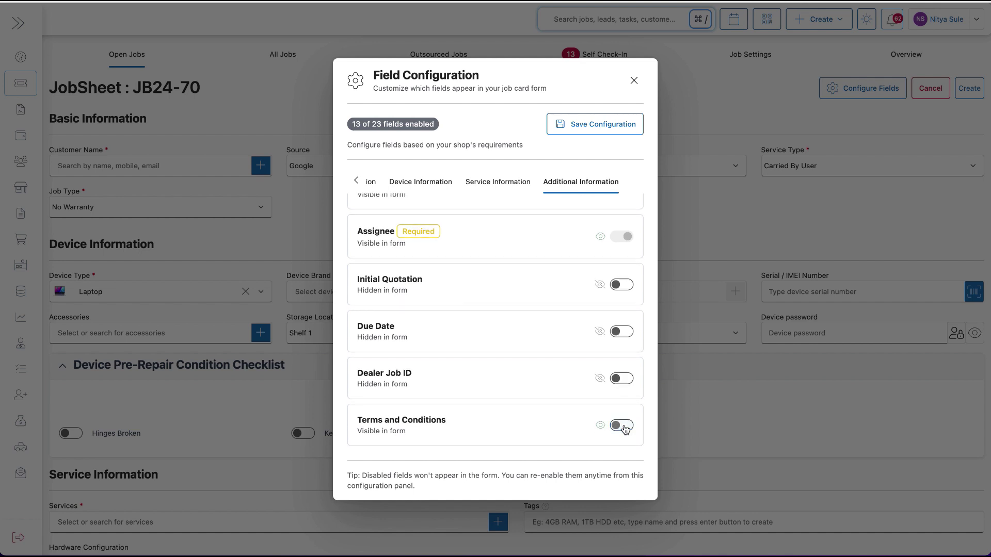
- Save the field configuration and scroll through the resulting job form
left_click(593, 125)
scroll(594, 308, "down", 2)
scroll(594, 308, "down", 3)
scroll(594, 309, "up", 2)
scroll(593, 309, "up", 4)
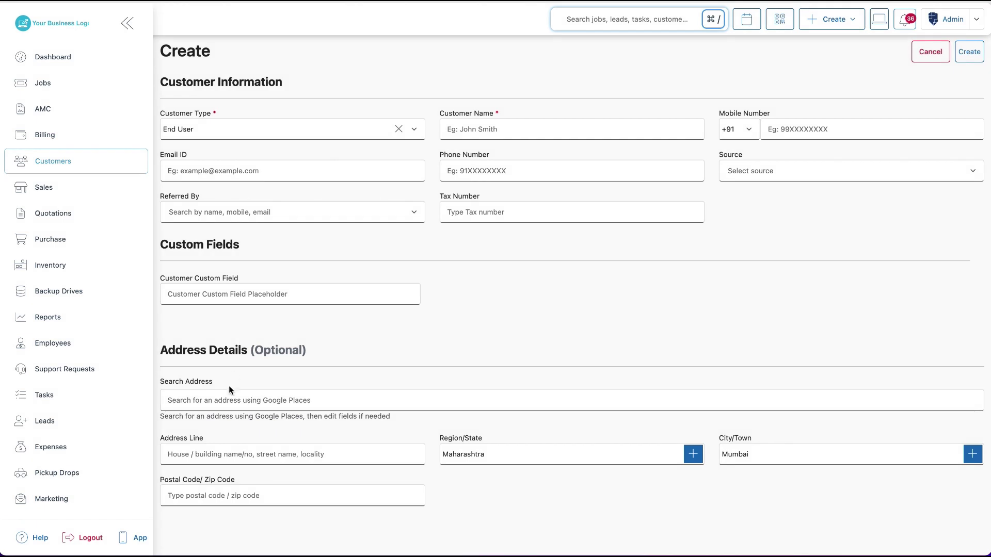
- Autofill the customer address from 'Specia' with the Akola hospital road suggestion, then open Pickup/Drops
left_click(227, 400)
type("Spe")
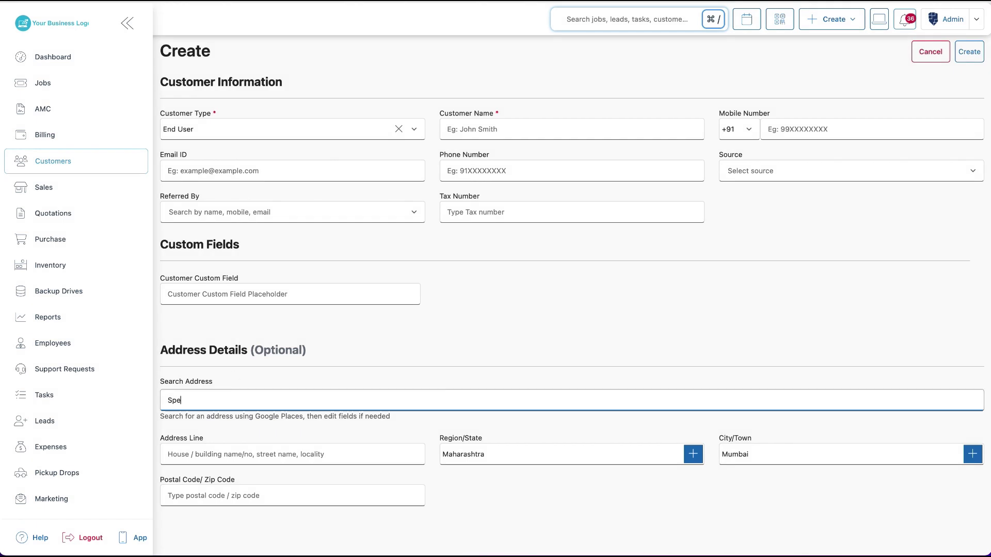
type("cia")
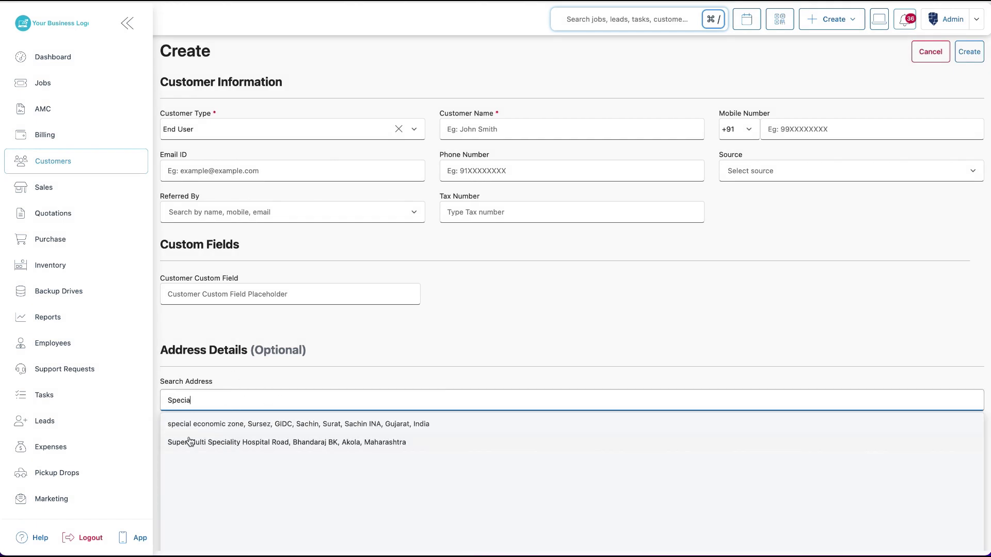
left_click(202, 442)
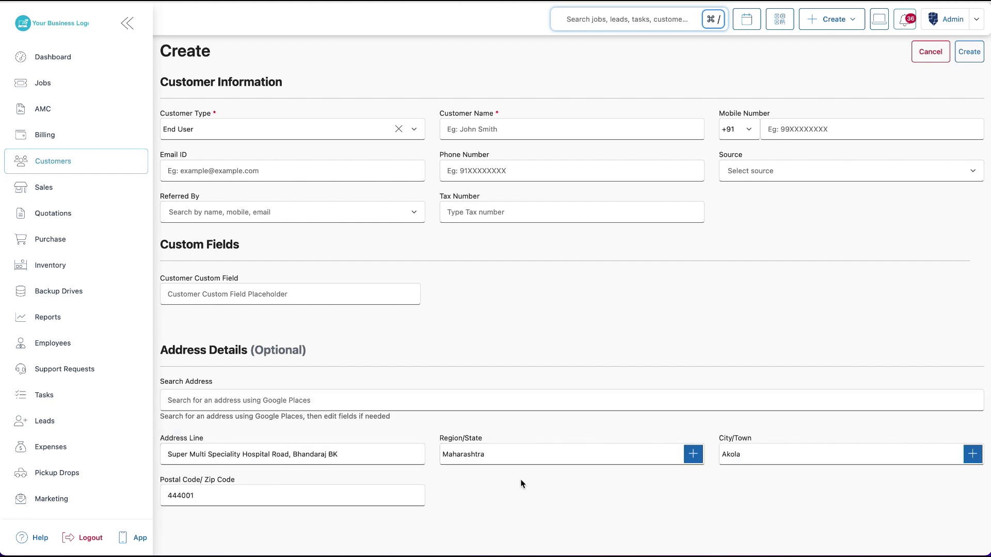
left_click(73, 471)
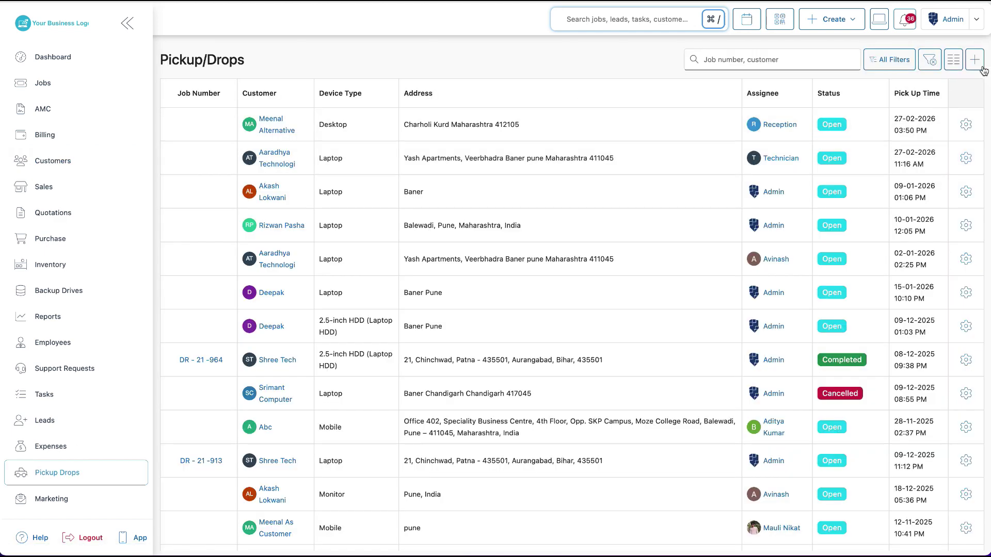
- Create a new pickup drop with address 'special' → Special Guests Coffee, Aybrook Street, London
left_click(975, 59)
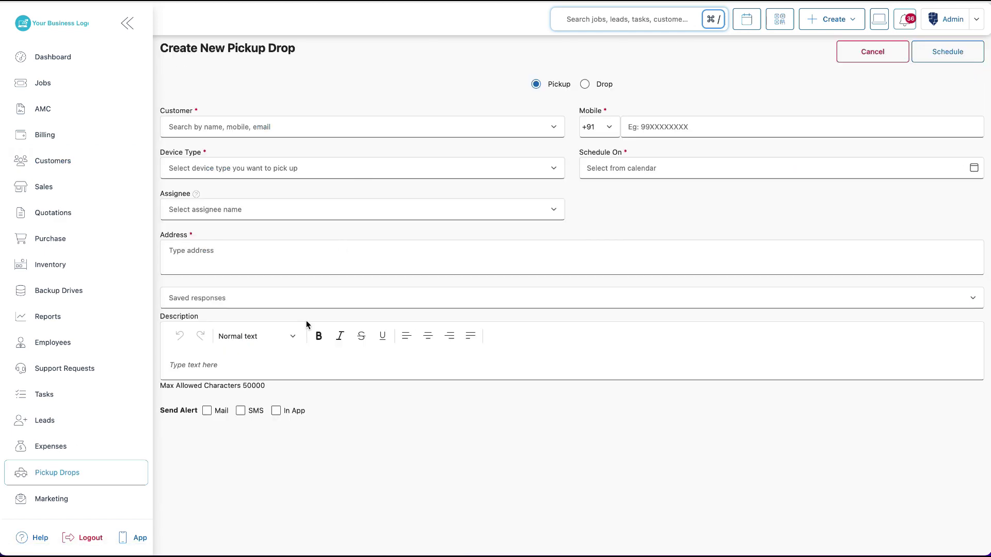
left_click(305, 263)
type("special")
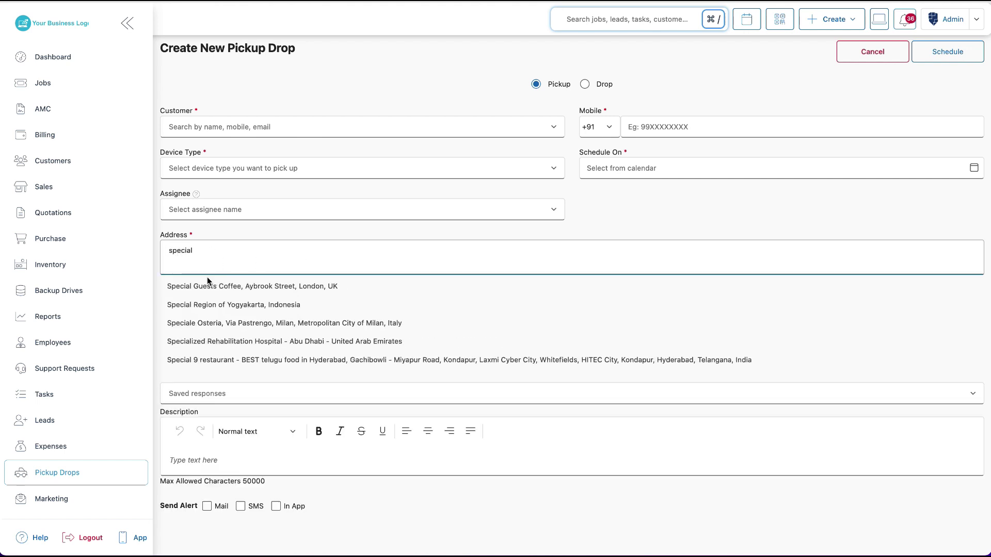
left_click(209, 286)
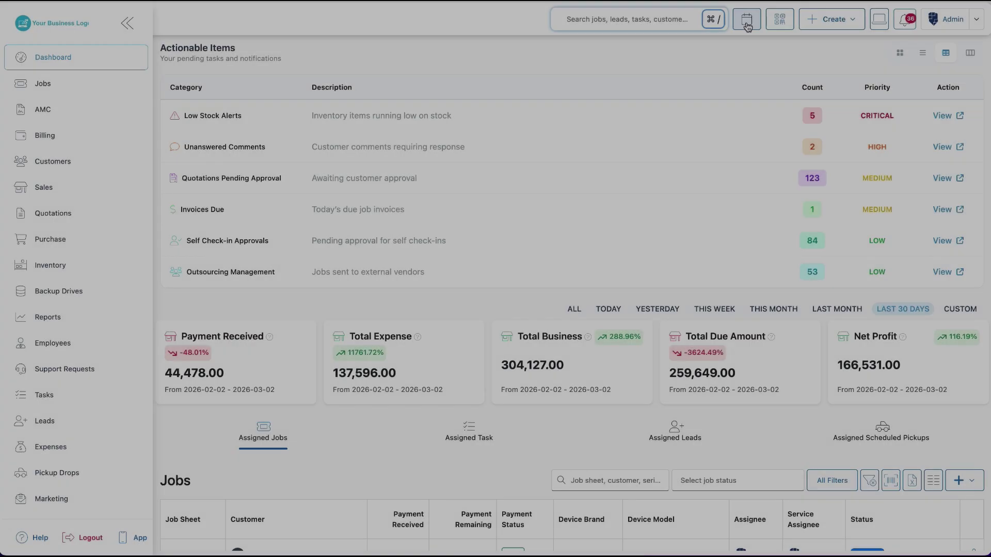
- Open the 1–7 March 2026 week calendar and set its source to Microsoft
left_click(747, 21)
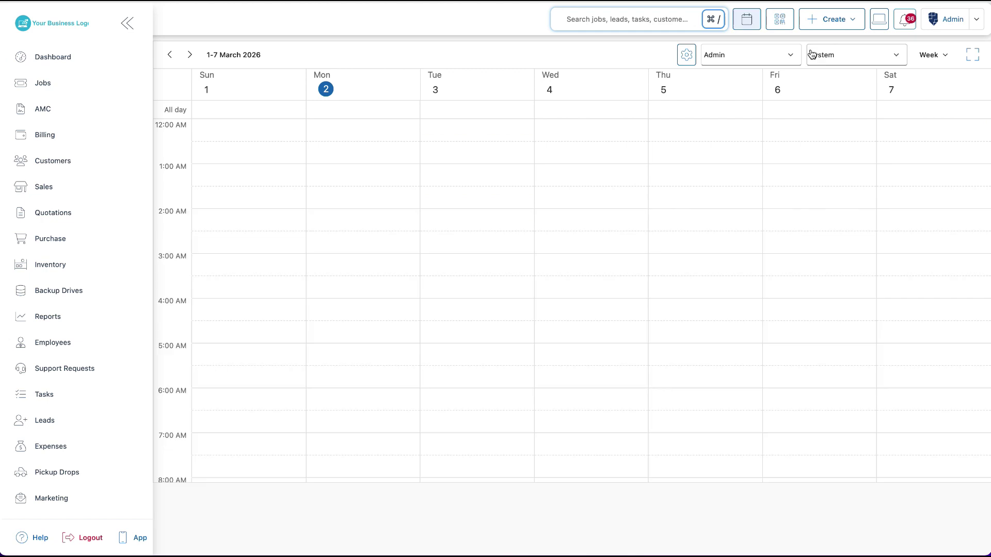
left_click(849, 63)
left_click(843, 117)
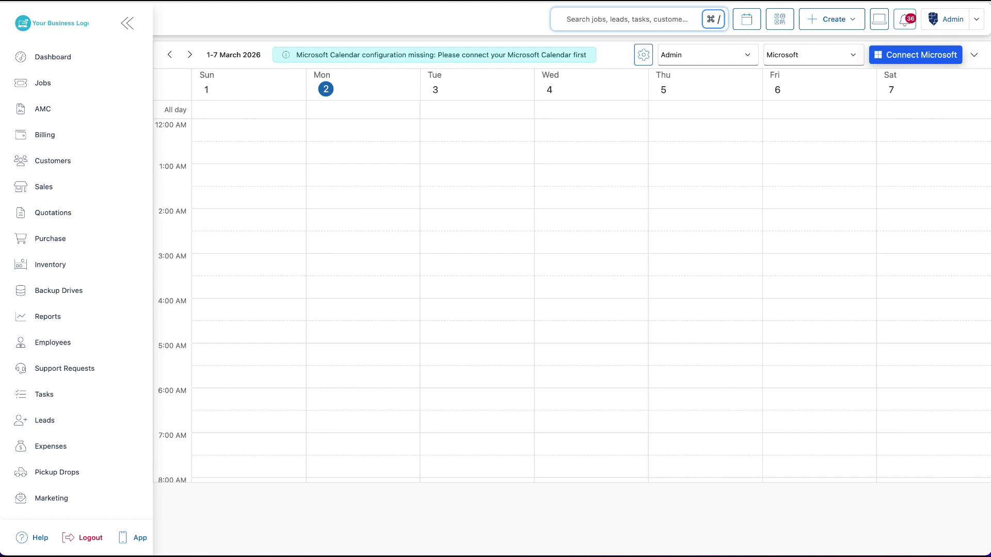
- Keep the Admin user's calendar selected and bring up the calendar view options
left_click(742, 61)
left_click(748, 60)
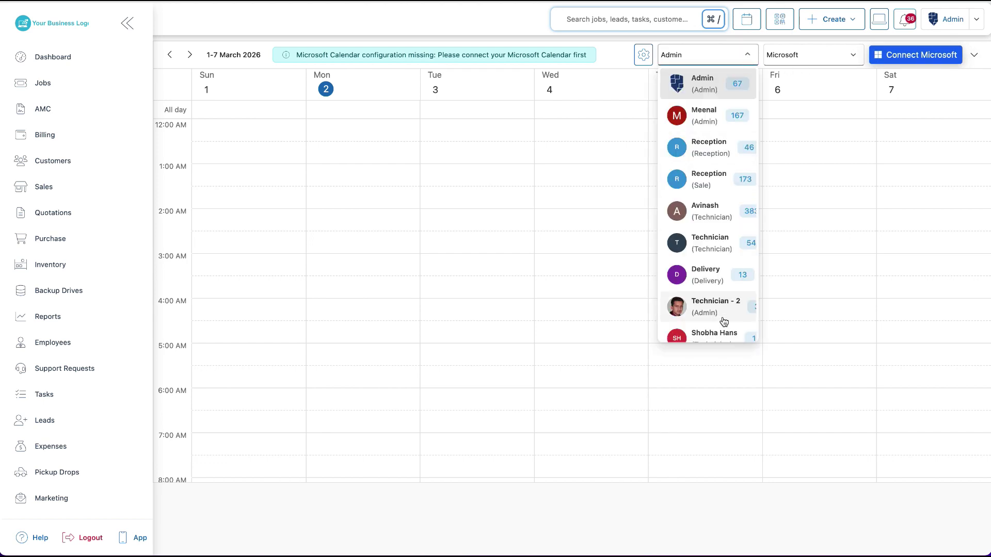
left_click(749, 56)
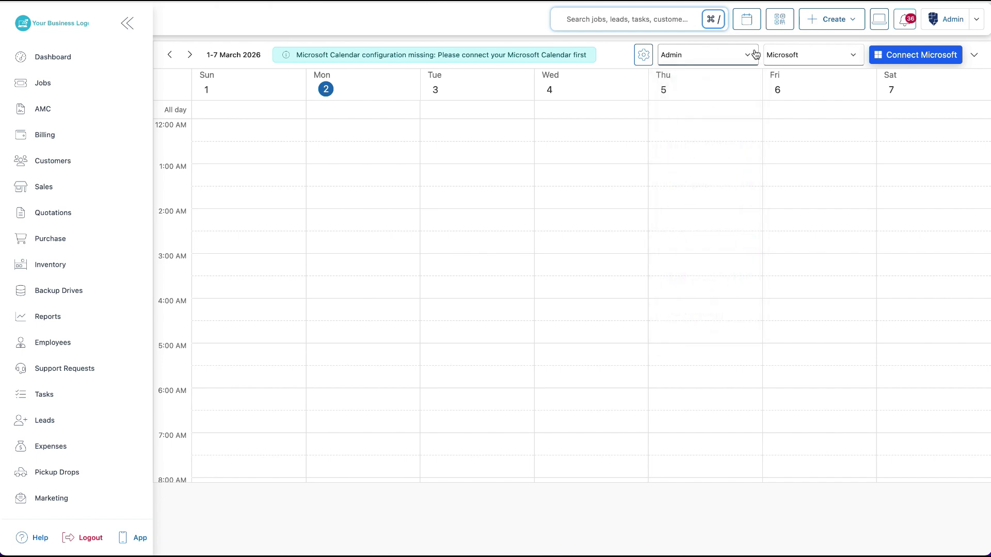
left_click(975, 60)
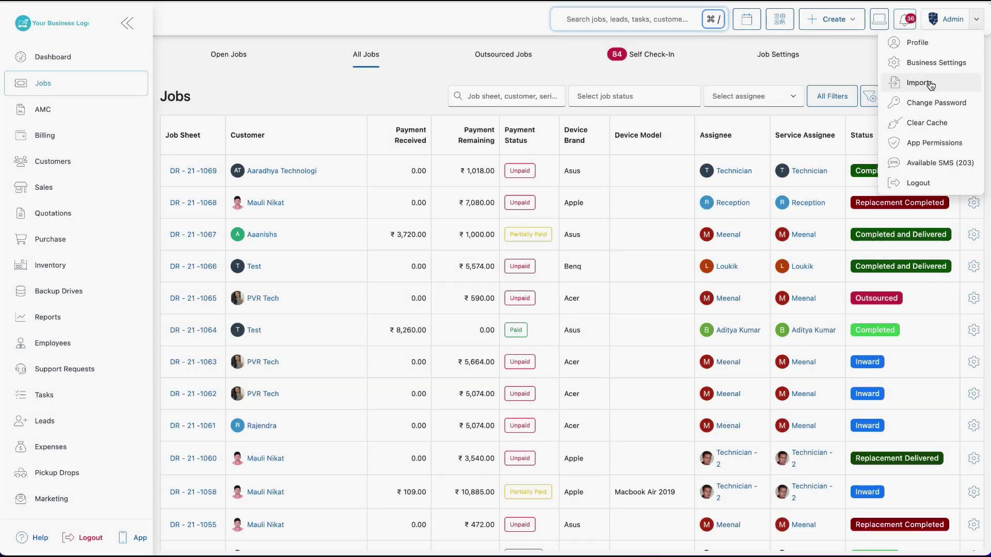
- Choose Customers in the Import Data wizard and review the Upload File step's required and optional fields
left_click(916, 84)
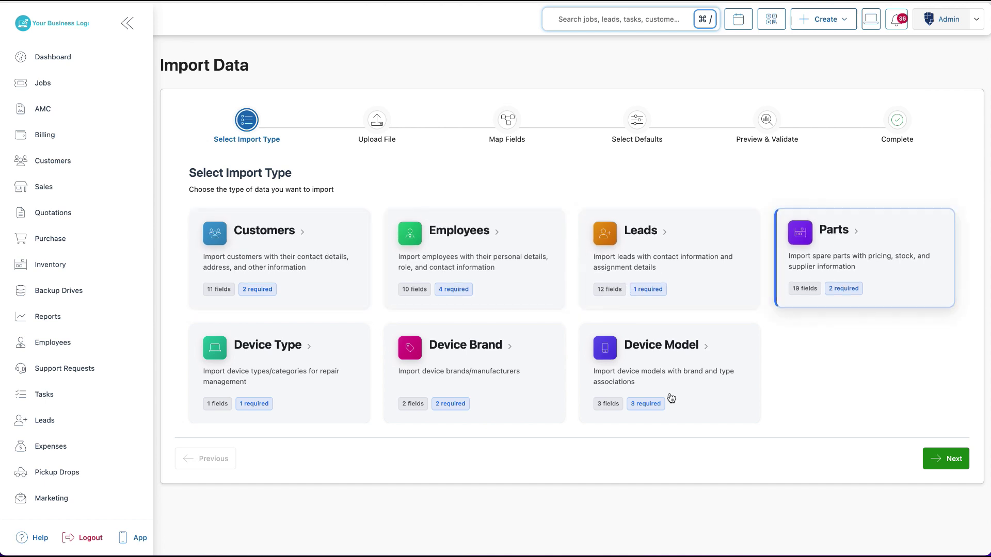
left_click(258, 358)
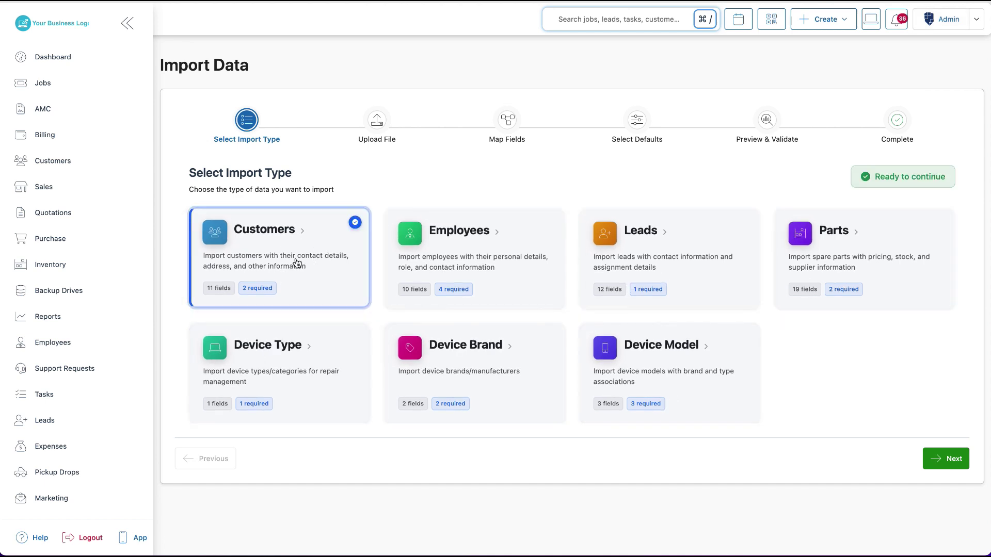
left_click(297, 263)
scroll(693, 260, "down", 2)
scroll(693, 261, "up", 2)
scroll(702, 274, "down", 2)
scroll(711, 293, "up", 2)
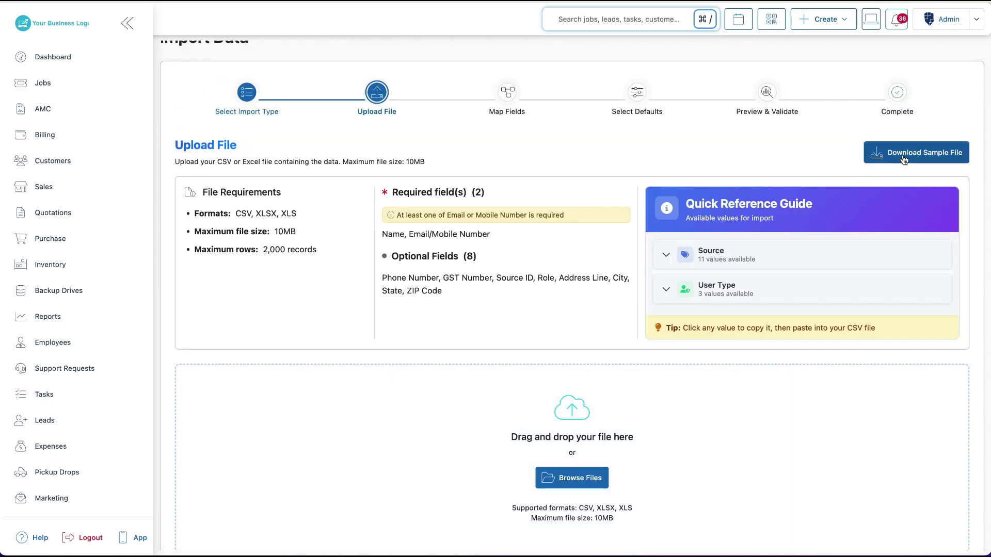